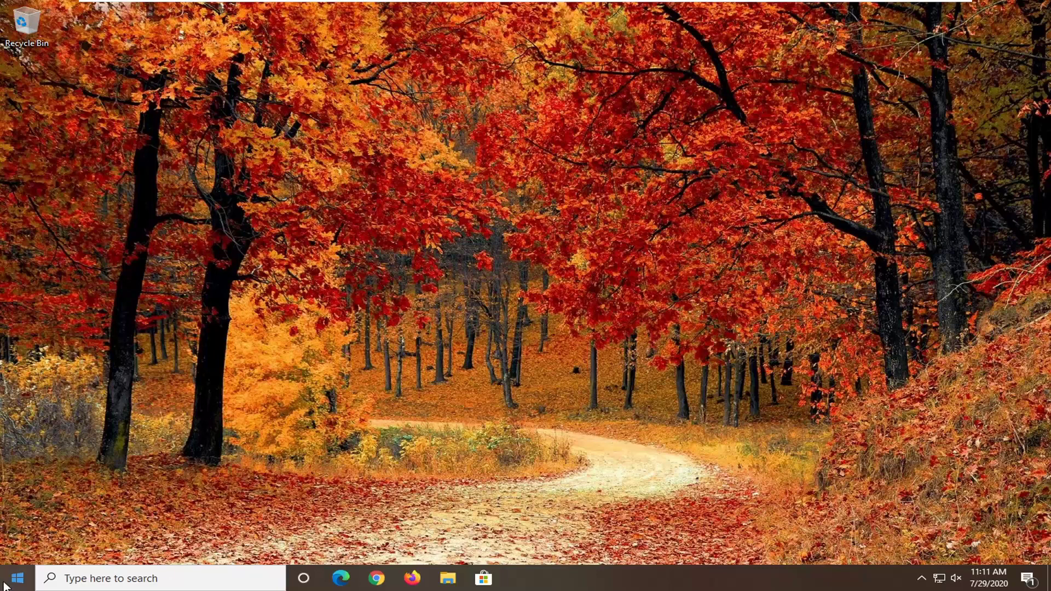
# - Search 'regedit' from Start and run Registry Editor as administrator, approving the UAC prompt
pyautogui.click(17, 579)
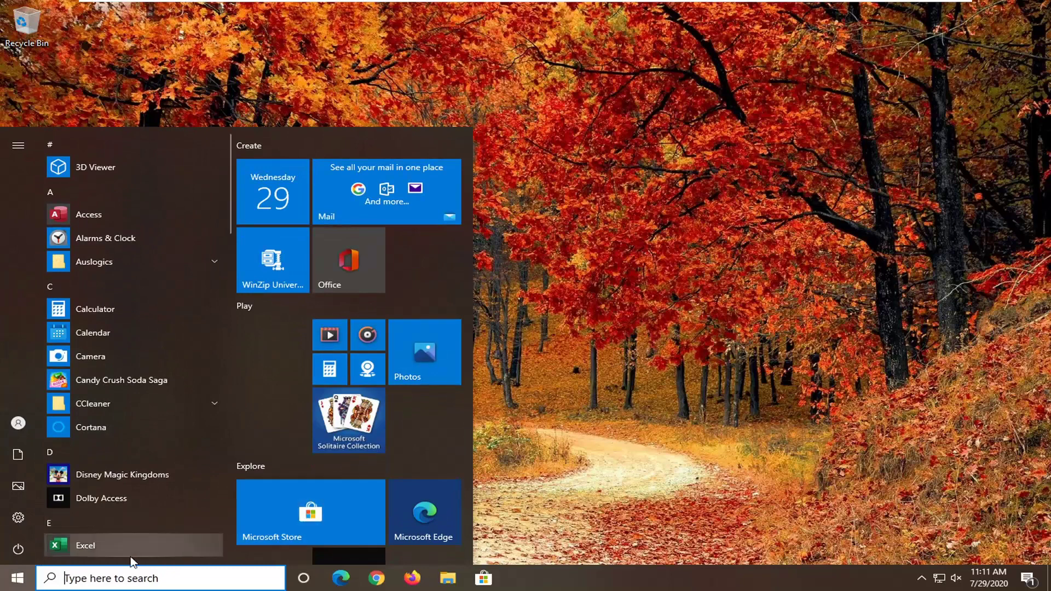
pyautogui.write('re')
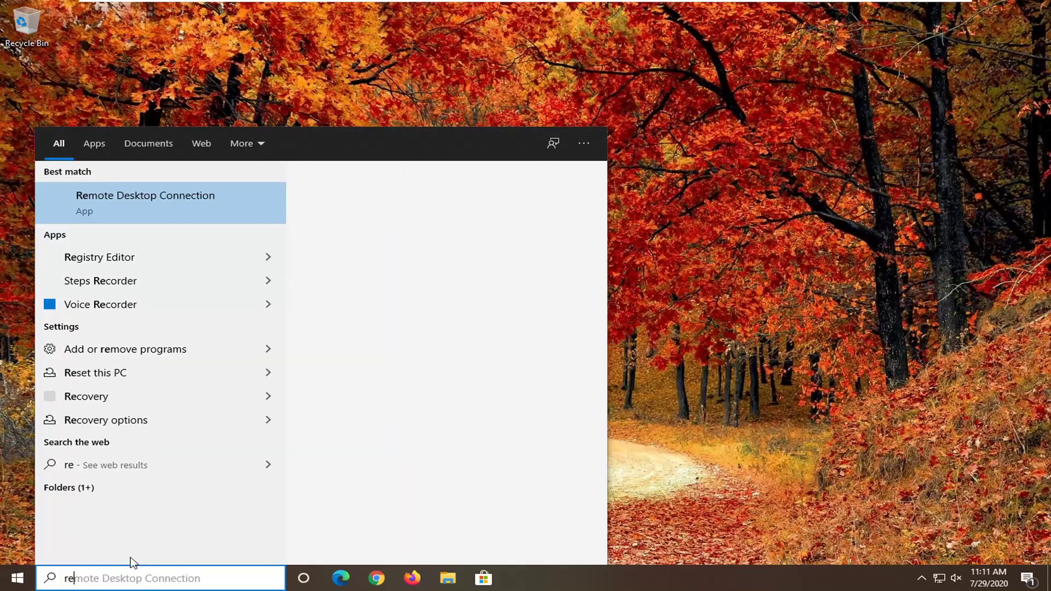
pyautogui.write('gedit')
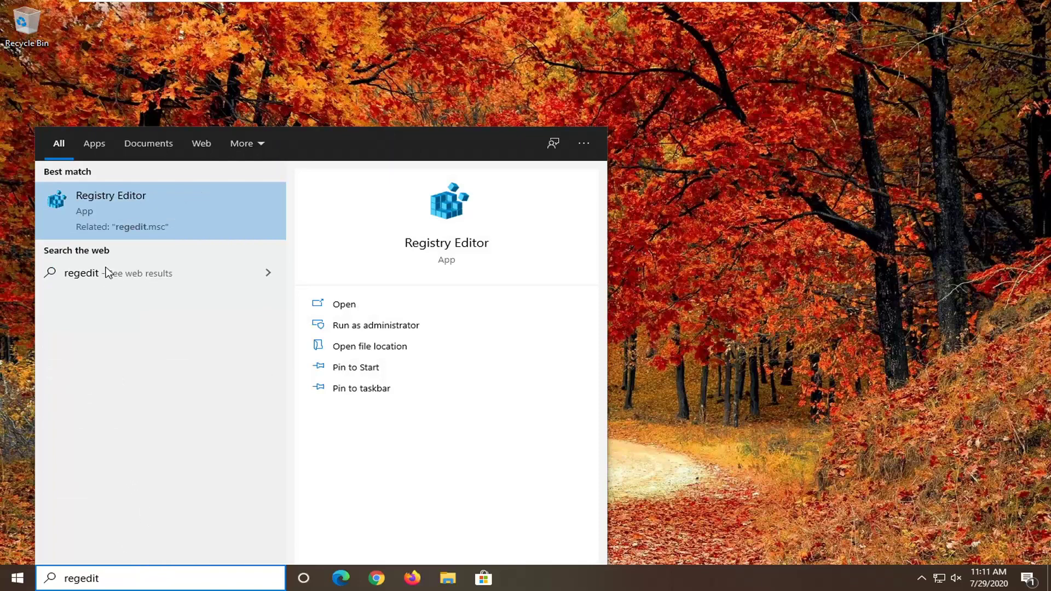
pyautogui.rightClick(95, 223)
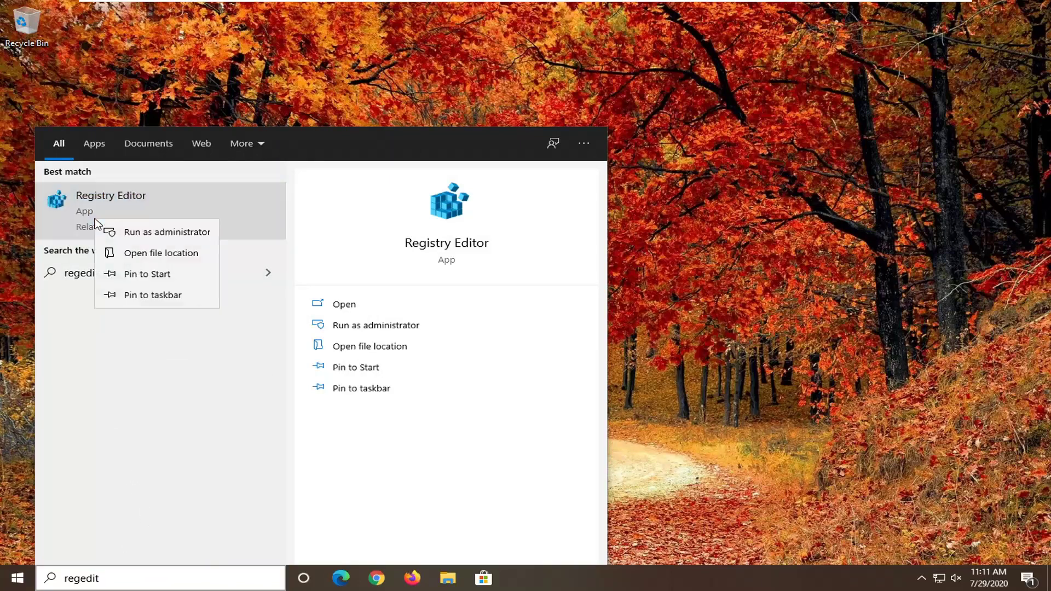
pyautogui.click(142, 234)
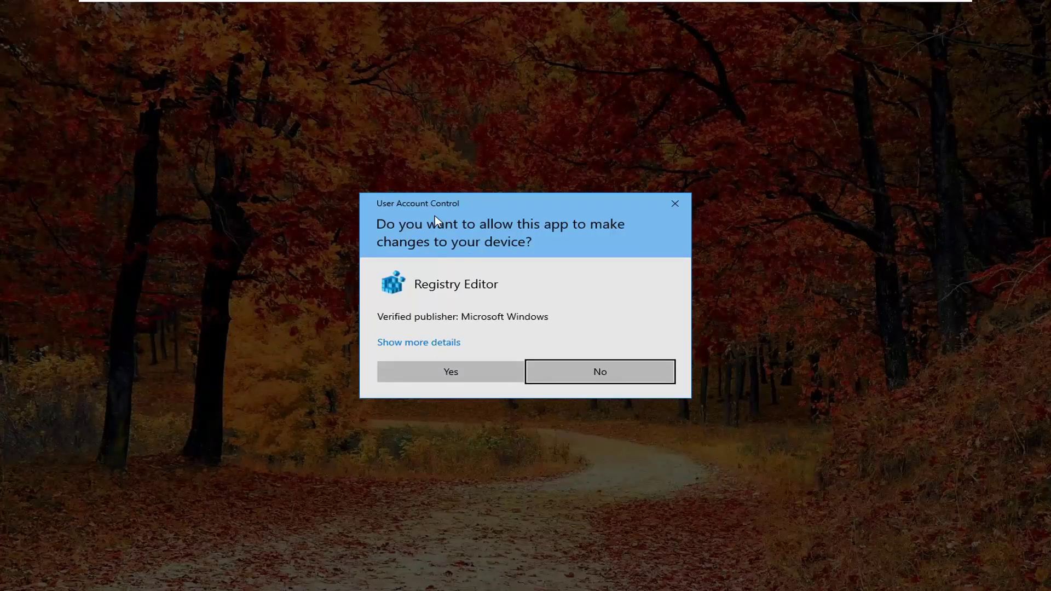
pyautogui.click(425, 372)
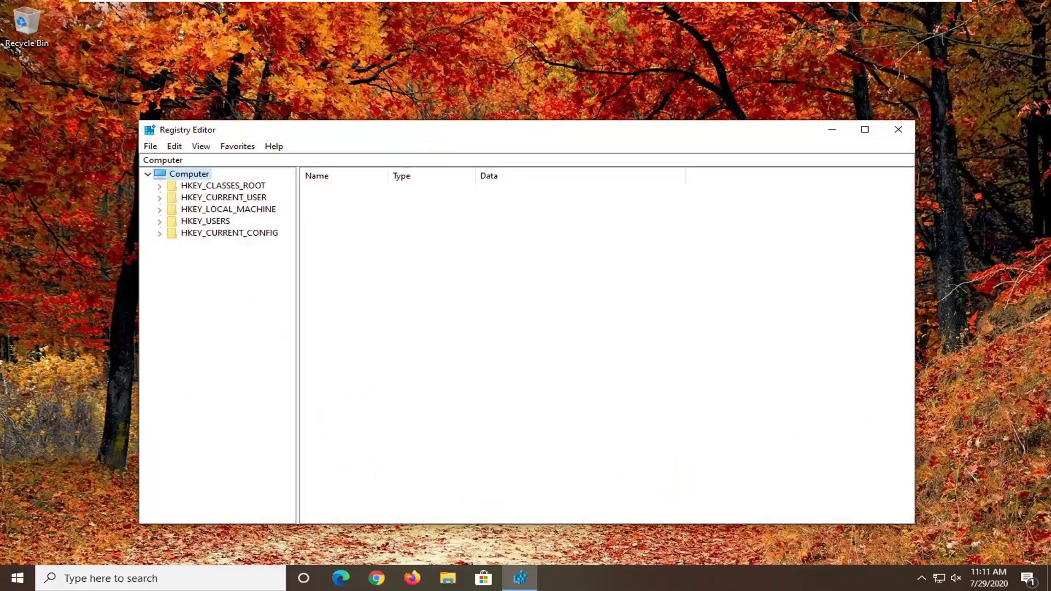
pyautogui.moveTo(361, 125); pyautogui.dragTo(362, 89)
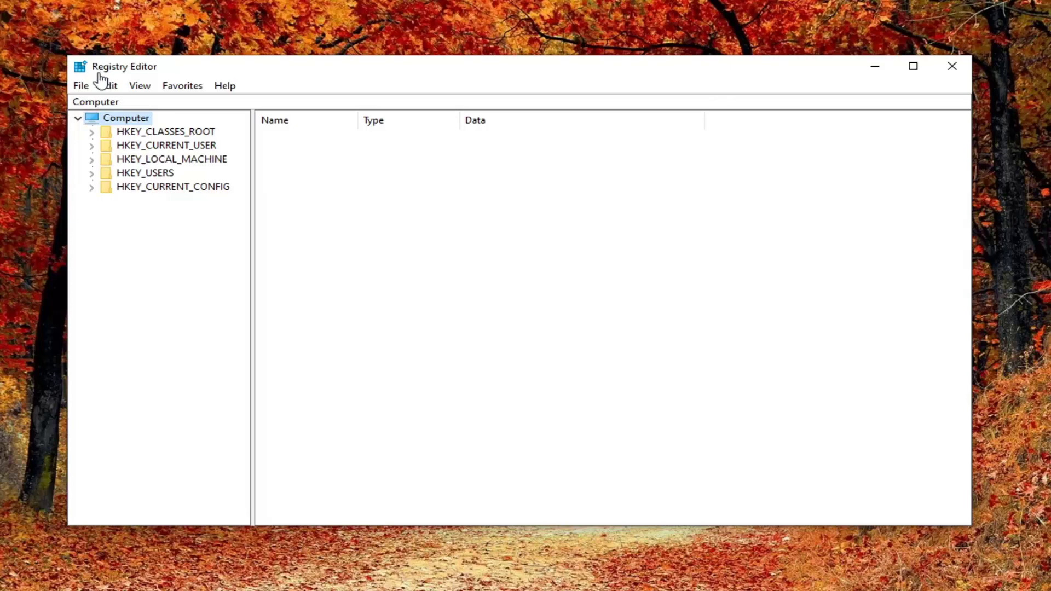
pyautogui.click(81, 87)
pyautogui.click(109, 120)
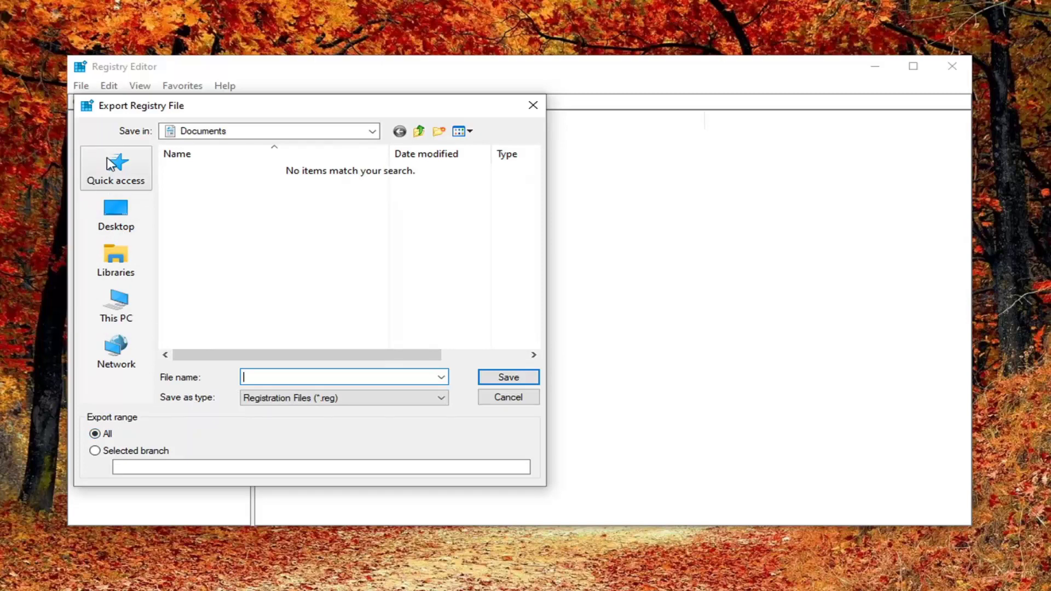
pyautogui.click(498, 400)
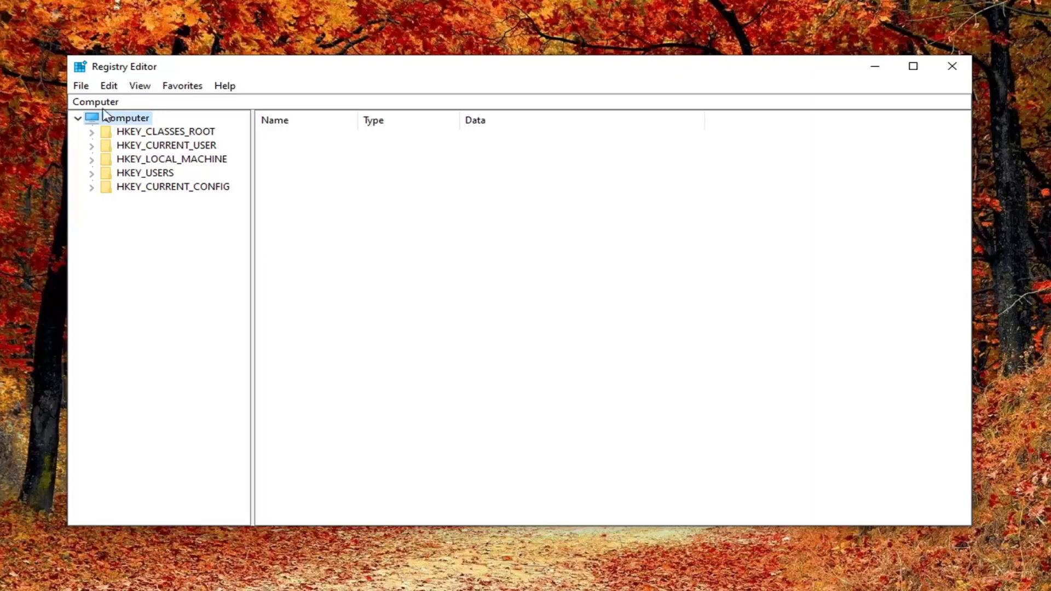
pyautogui.click(82, 86)
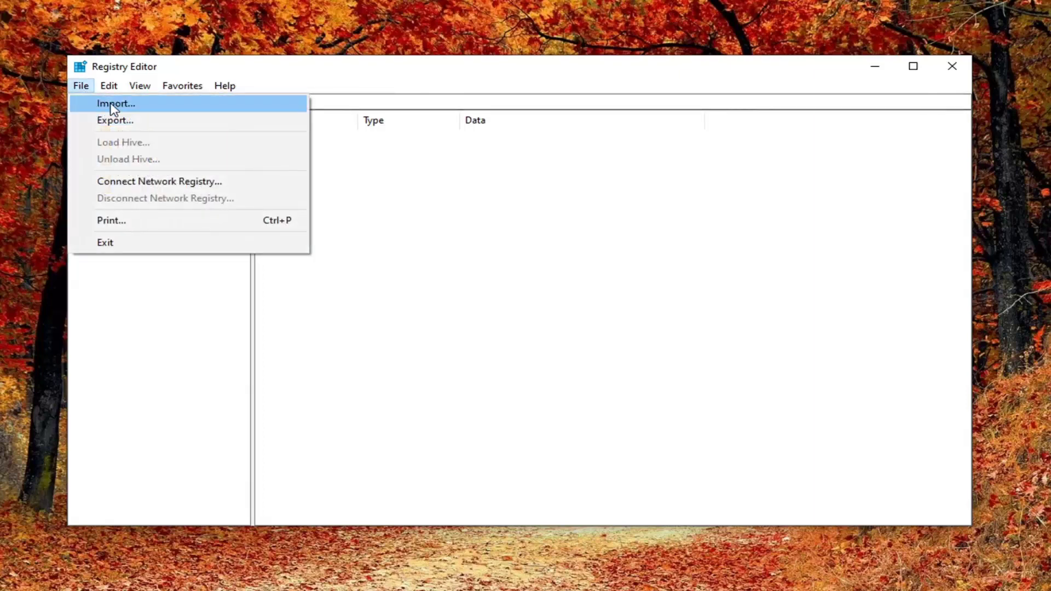
pyautogui.click(103, 106)
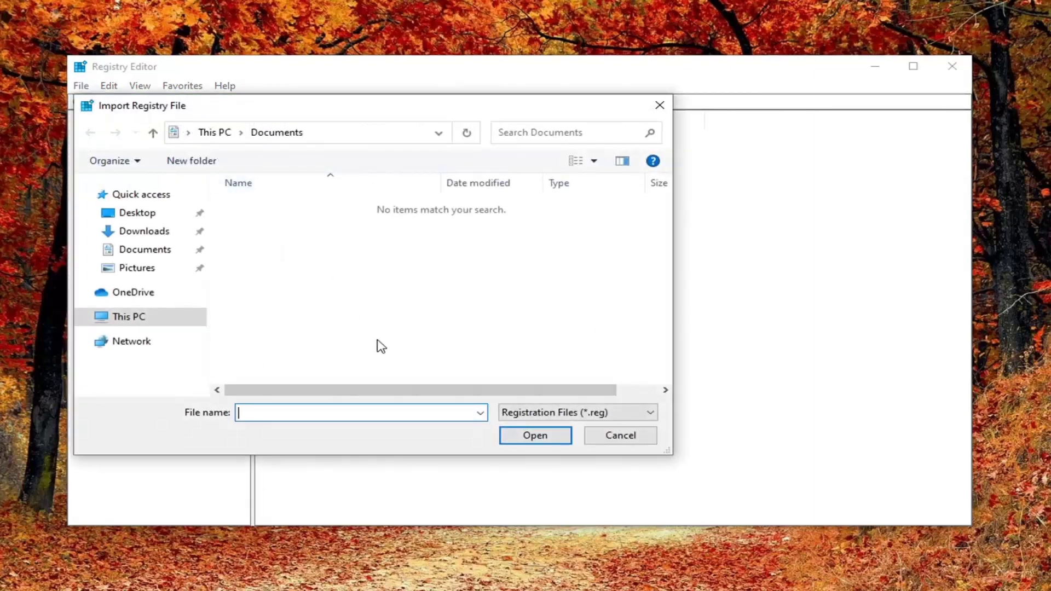
pyautogui.click(117, 217)
pyautogui.click(591, 438)
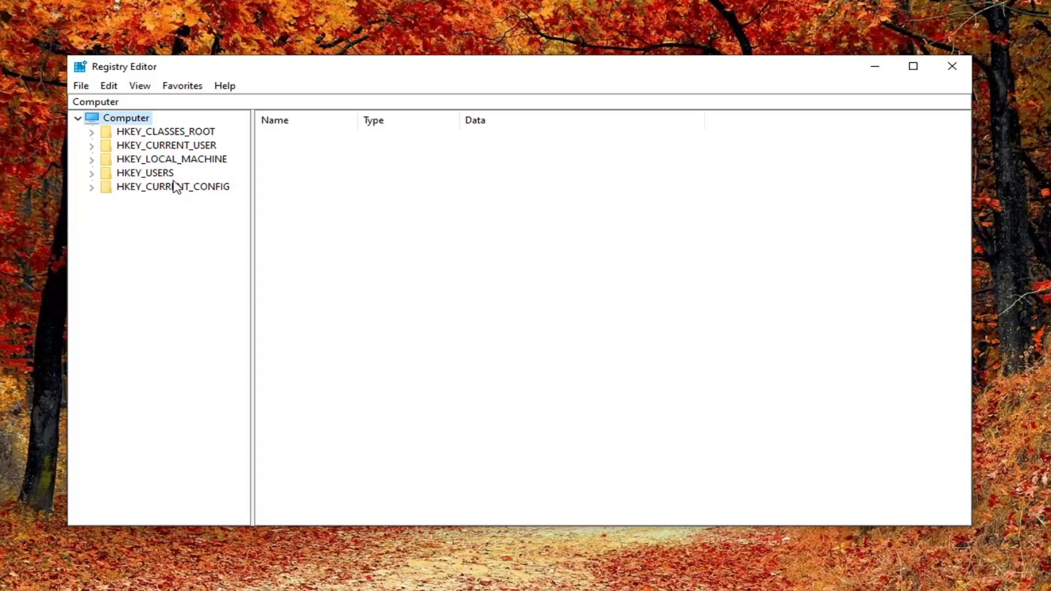
# - Expand HKEY_LOCAL_MACHINE > SYSTEM > CurrentControlSet > Services in the key tree
pyautogui.click(181, 160)
pyautogui.doubleClick(174, 163)
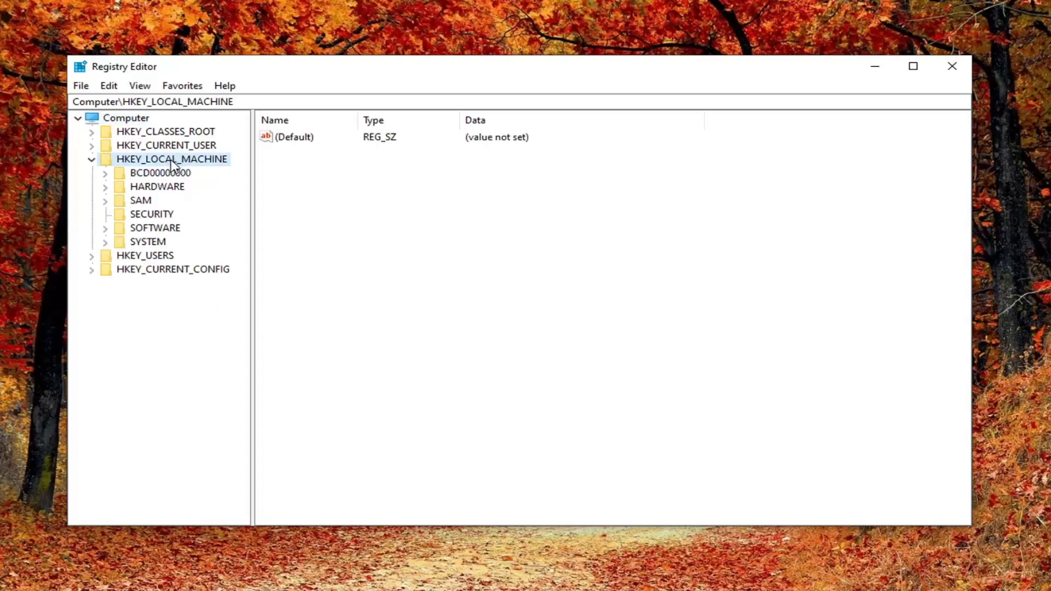
pyautogui.click(146, 245)
pyautogui.doubleClick(149, 247)
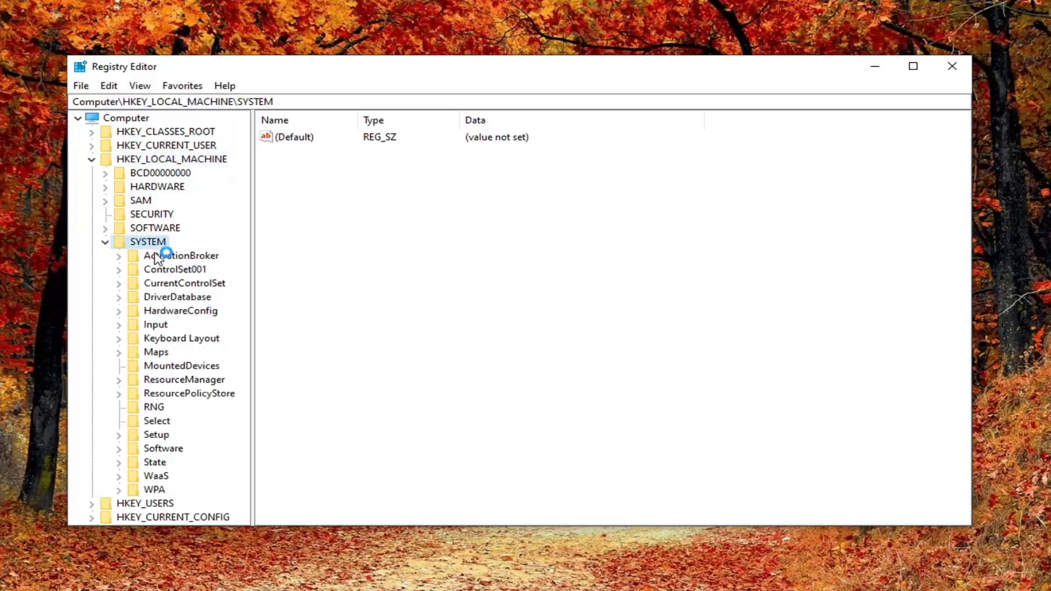
pyautogui.click(162, 298)
pyautogui.doubleClick(179, 284)
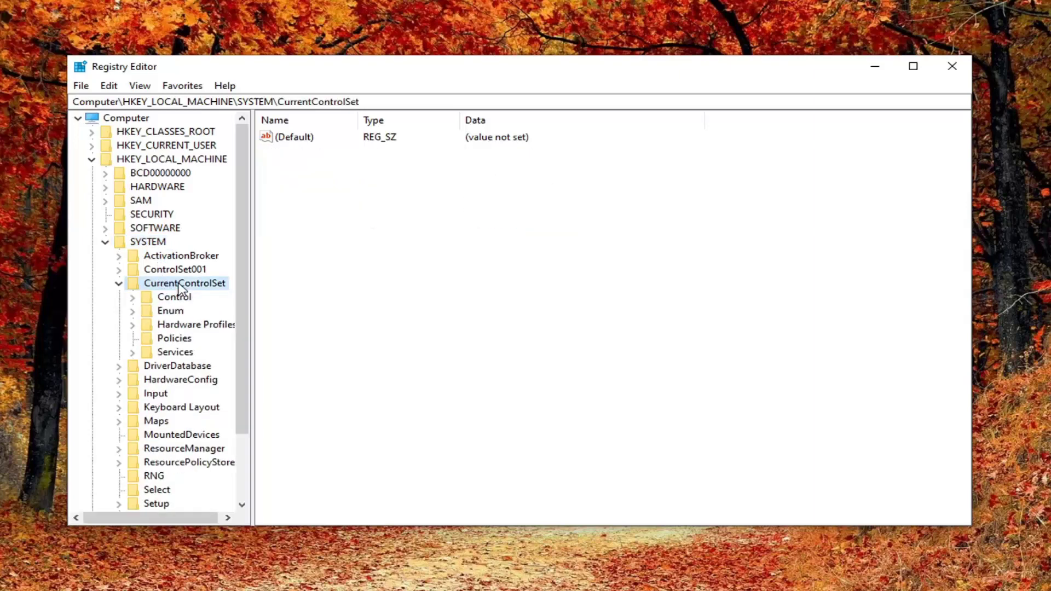
pyautogui.doubleClick(174, 353)
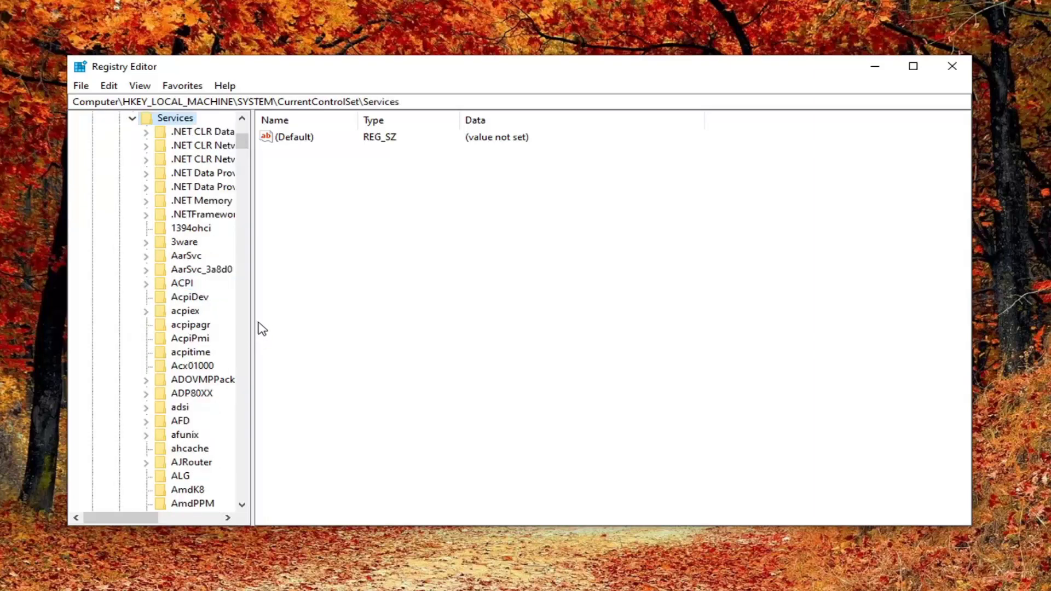
# - Widen the key tree, then expand LanmanWorkstation and select its Parameters subkey
pyautogui.moveTo(253, 320); pyautogui.dragTo(351, 320)
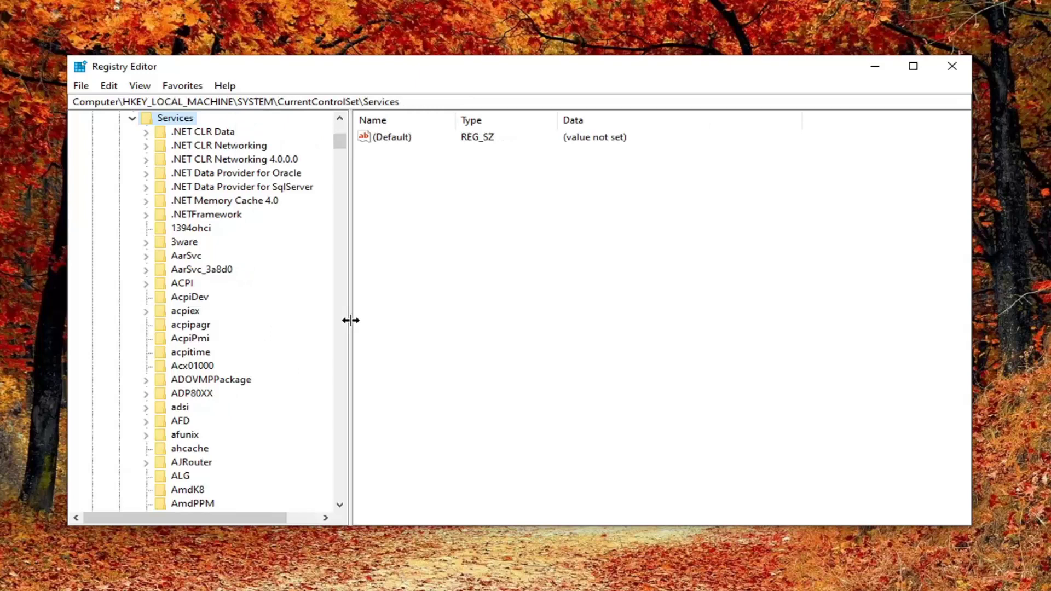
pyautogui.scroll(-20, 228, 375)
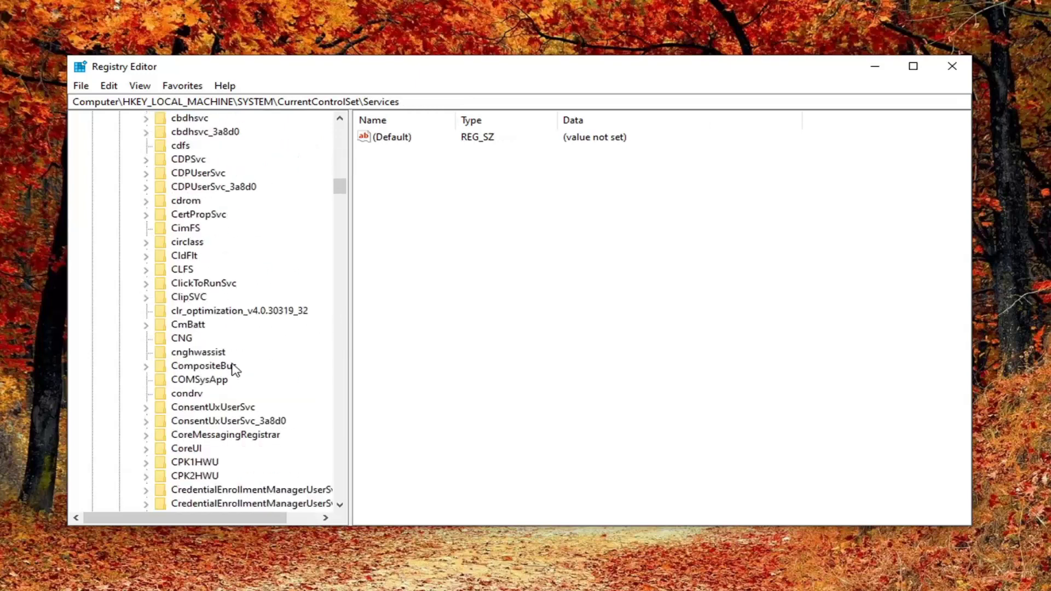
pyautogui.scroll(-20, 232, 365)
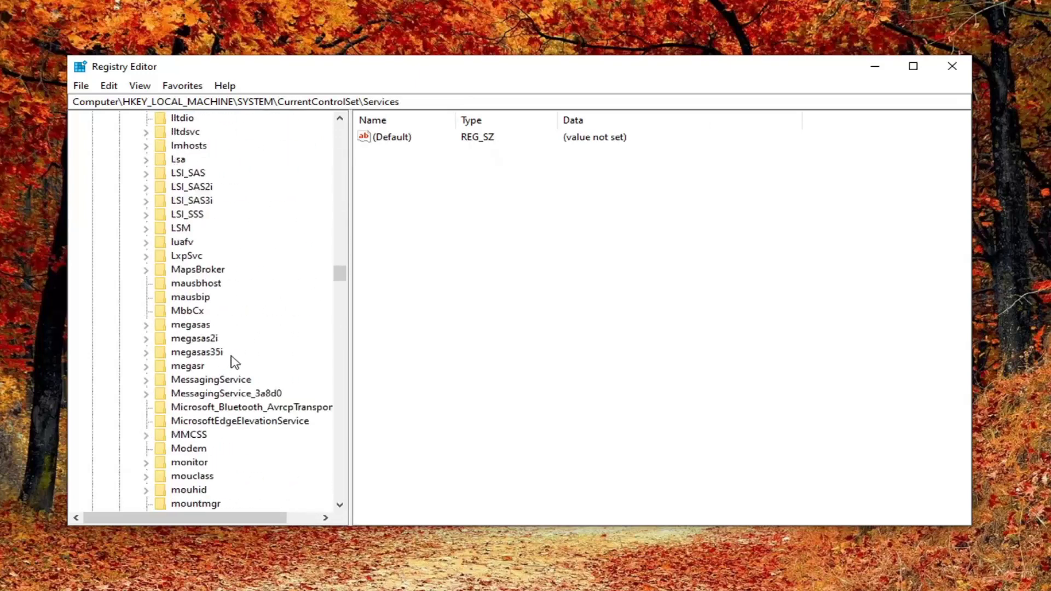
pyautogui.scroll(5, 228, 357)
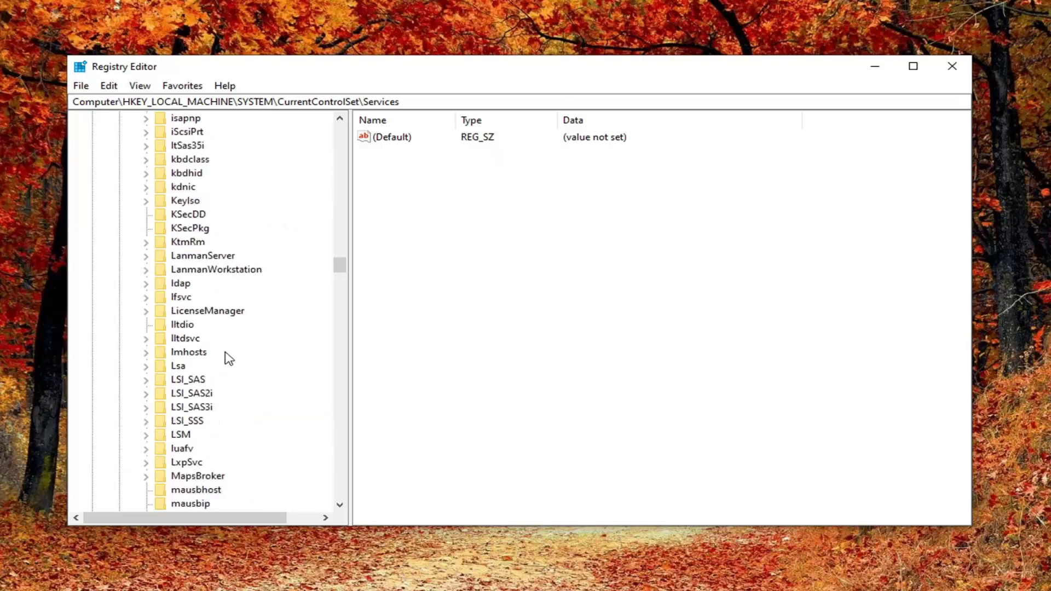
pyautogui.click(203, 271)
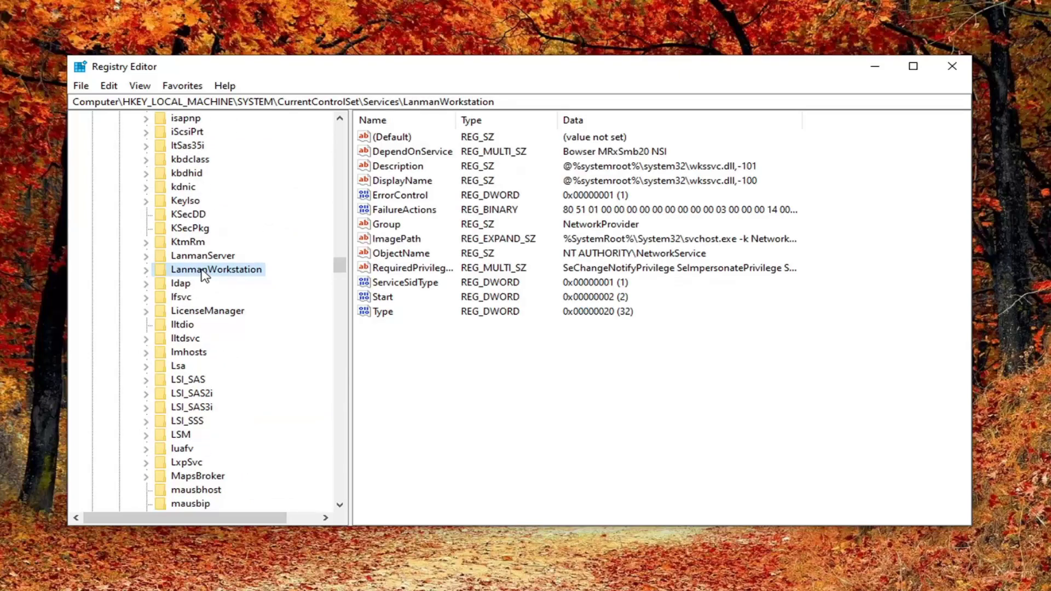
pyautogui.doubleClick(204, 271)
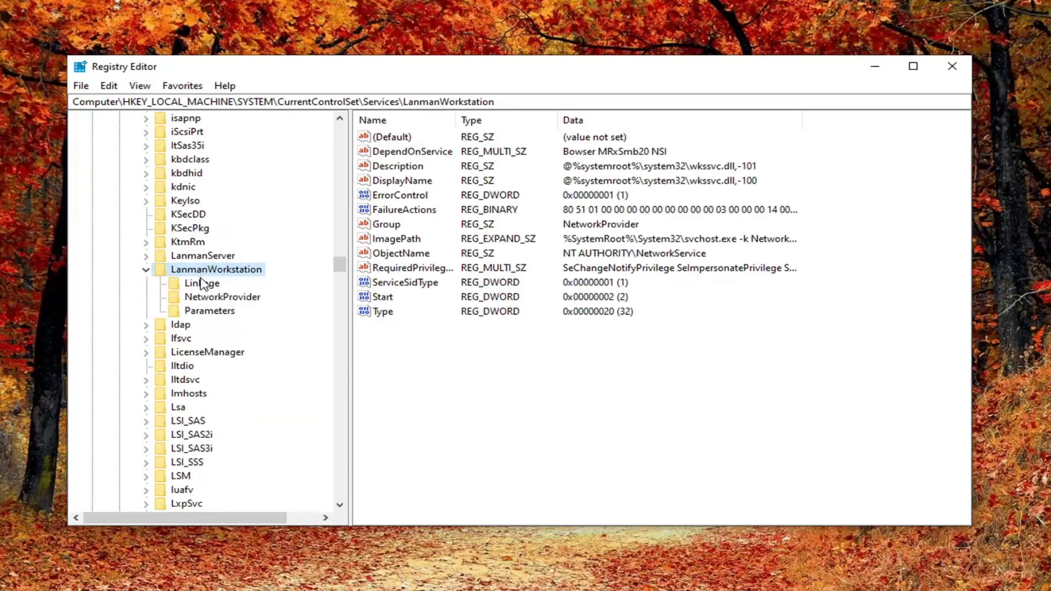
pyautogui.click(203, 312)
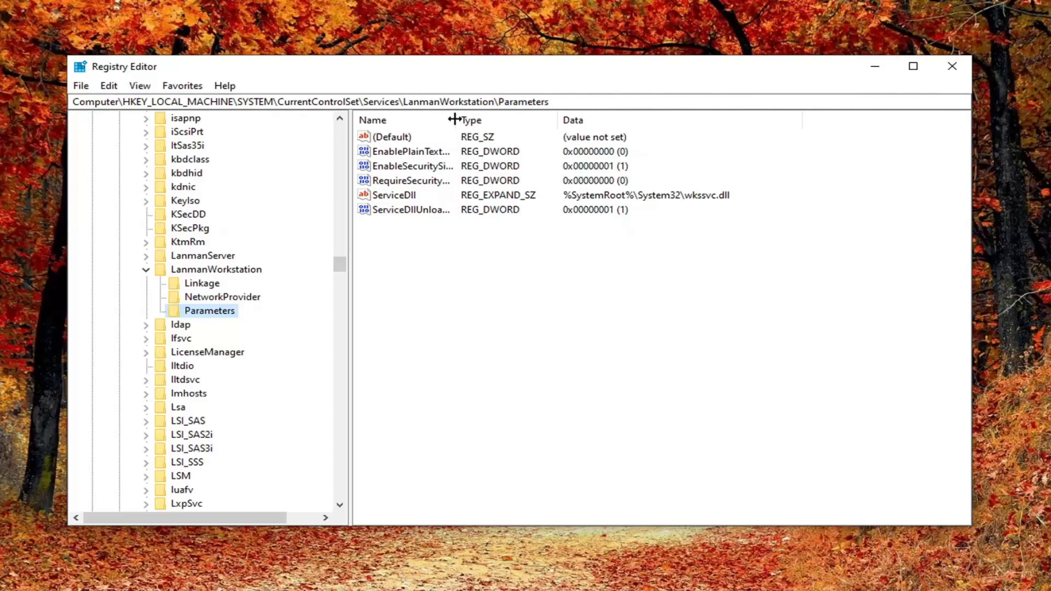
# - Create a new DWORD (32-bit) value named DirectoryCacheLifetime in the Parameters values pane
pyautogui.click(463, 139)
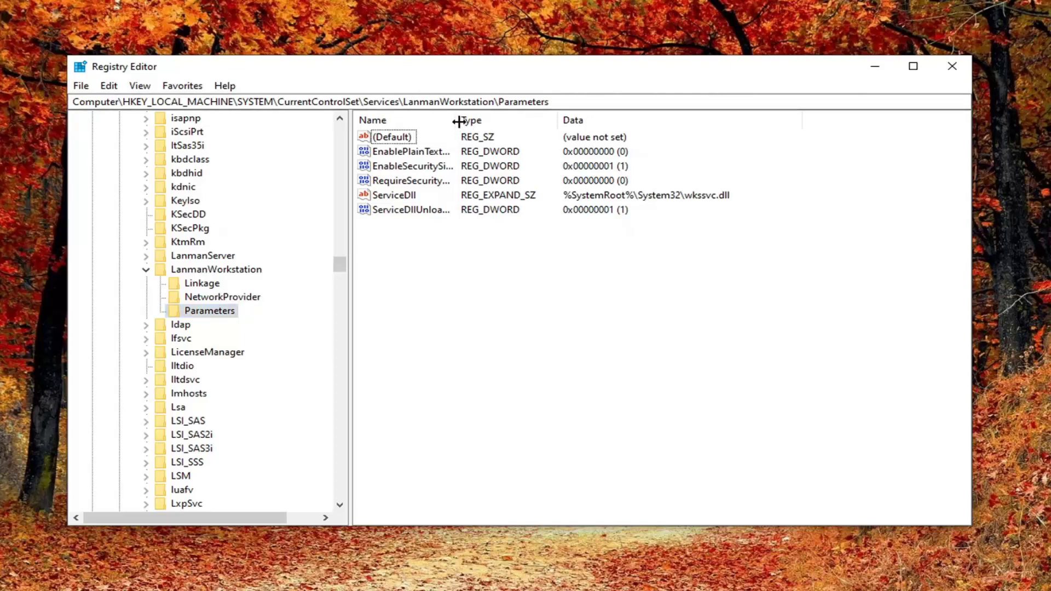
pyautogui.moveTo(456, 120); pyautogui.dragTo(553, 121)
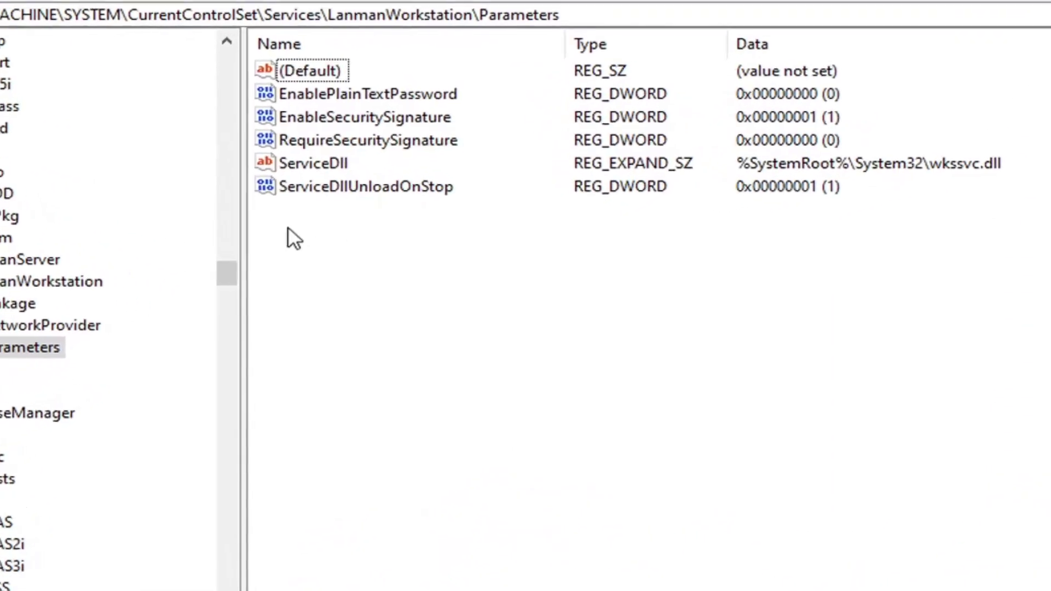
pyautogui.rightClick(349, 224)
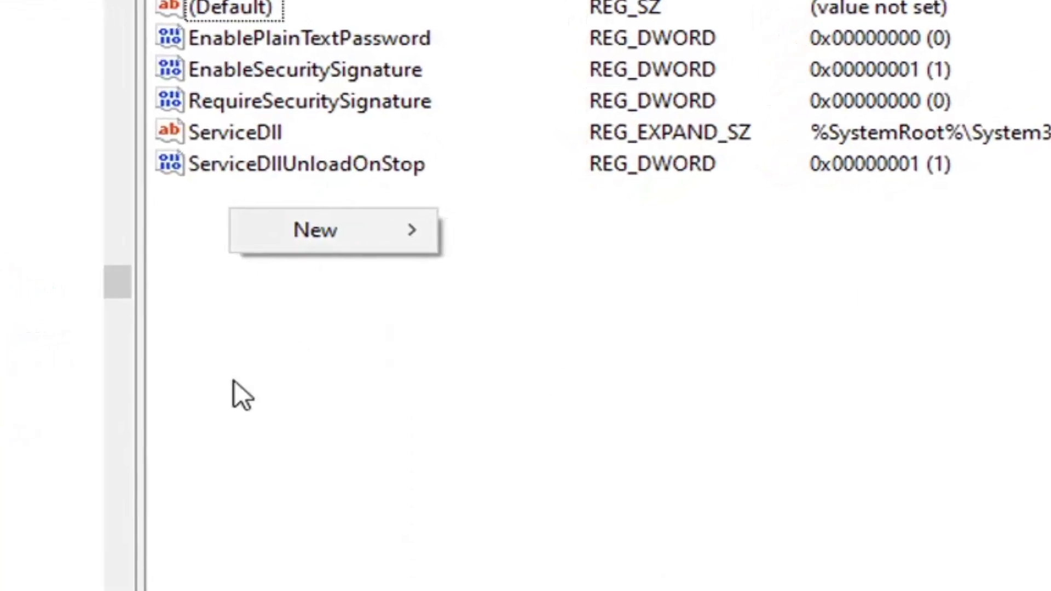
pyautogui.click(202, 237)
pyautogui.rightClick(291, 219)
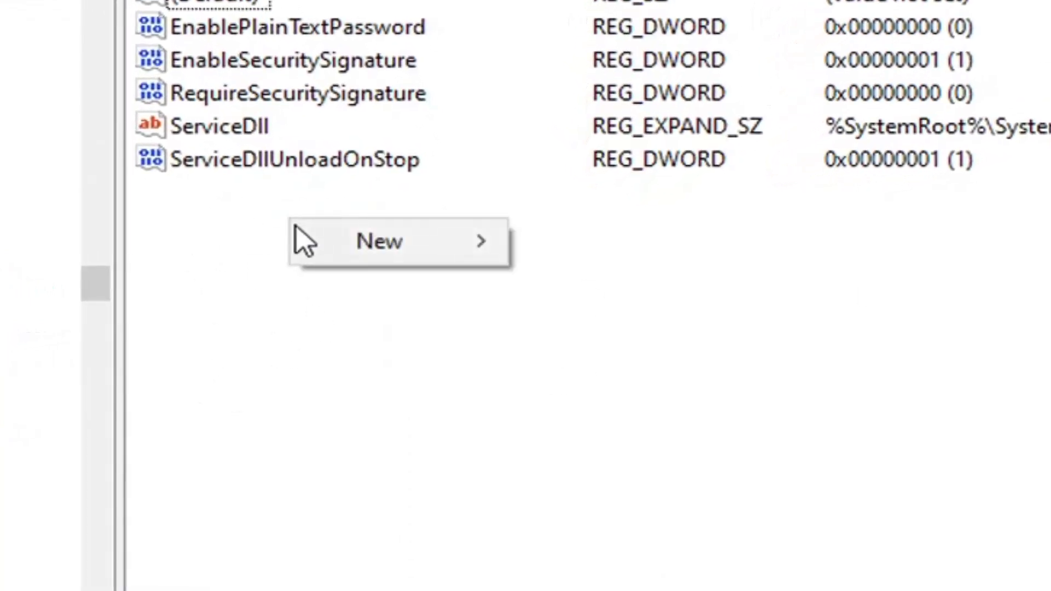
pyautogui.moveTo(372, 248)
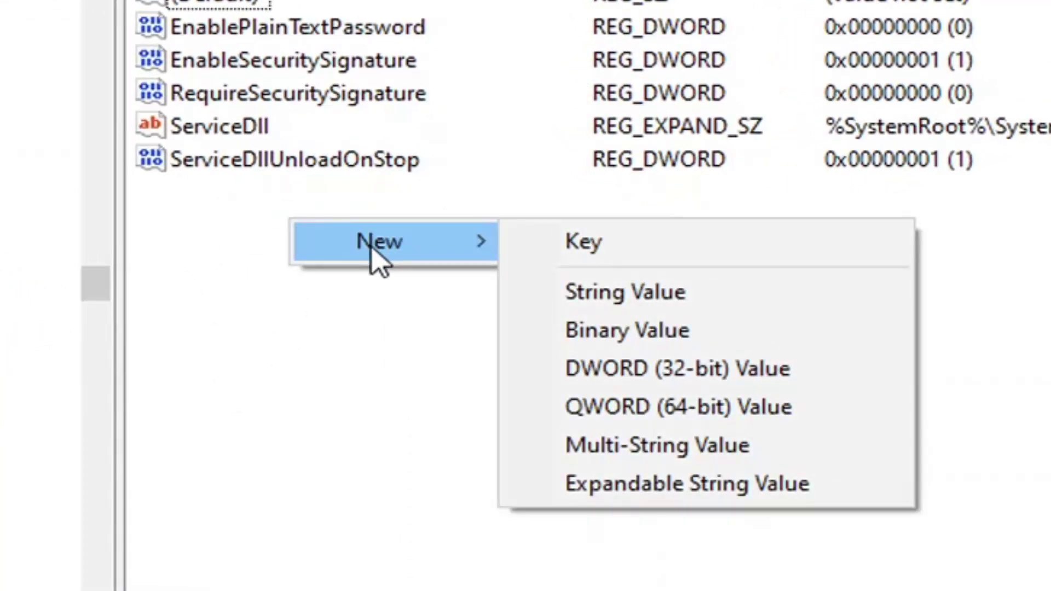
pyautogui.click(660, 378)
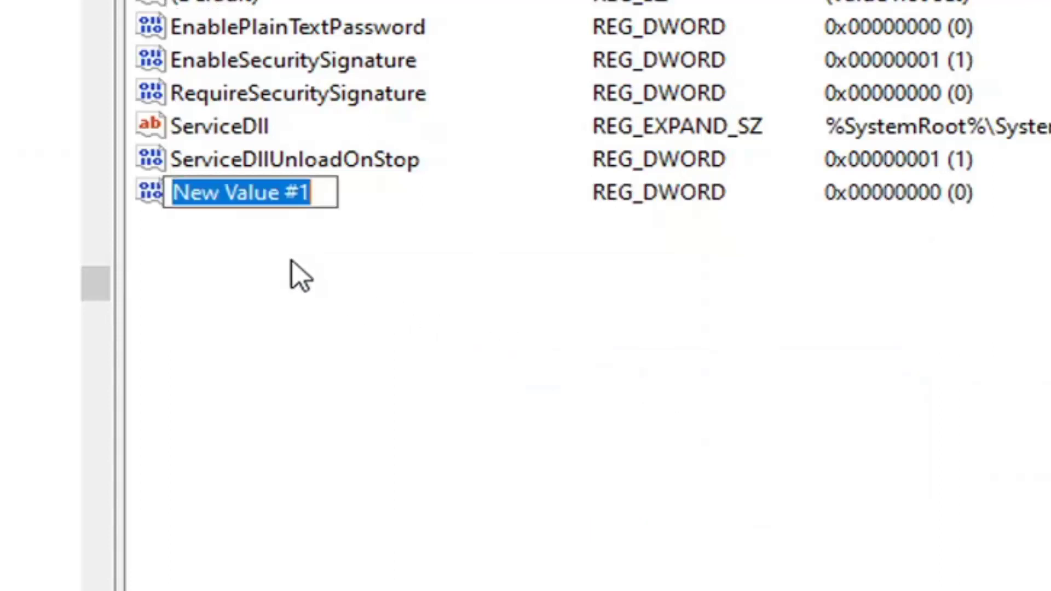
pyautogui.write('DirectoryCacheLifetime')
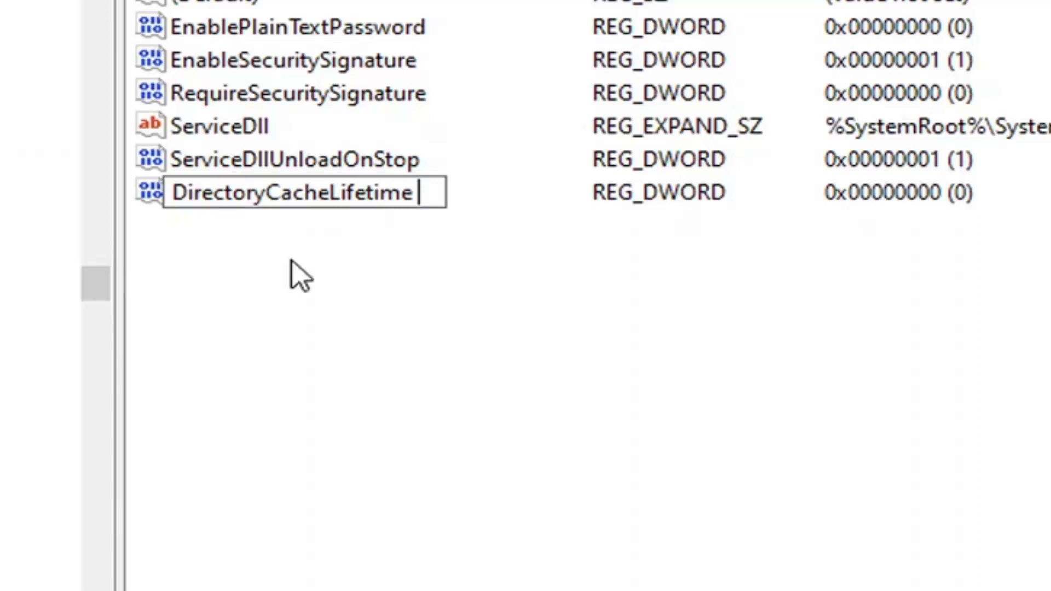
pyautogui.press('Return')
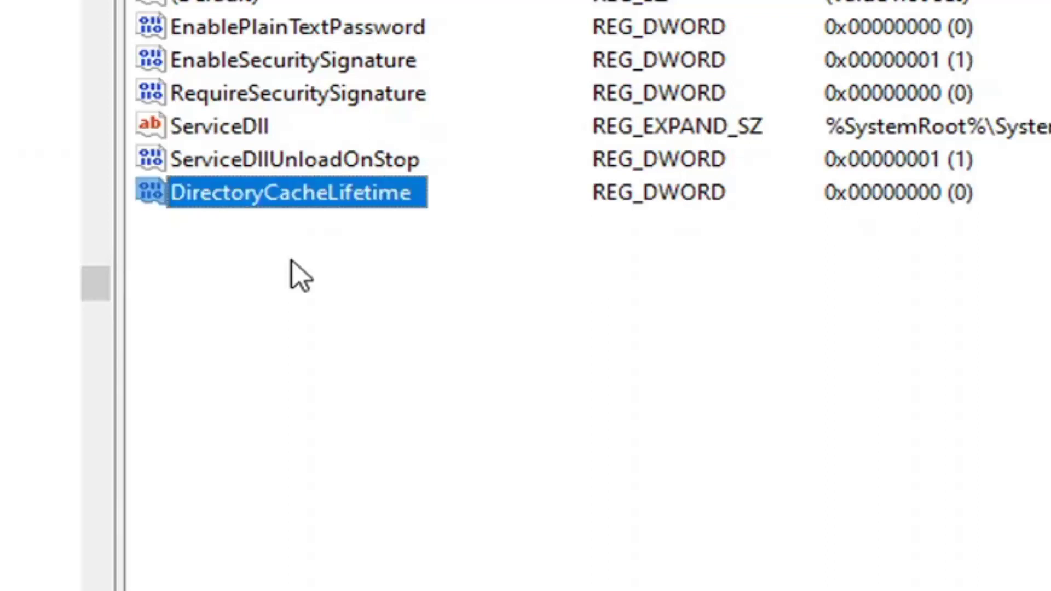
# - Open DirectoryCacheLifetime in Edit DWORD and confirm its value data as hexadecimal 0
pyautogui.click(197, 259)
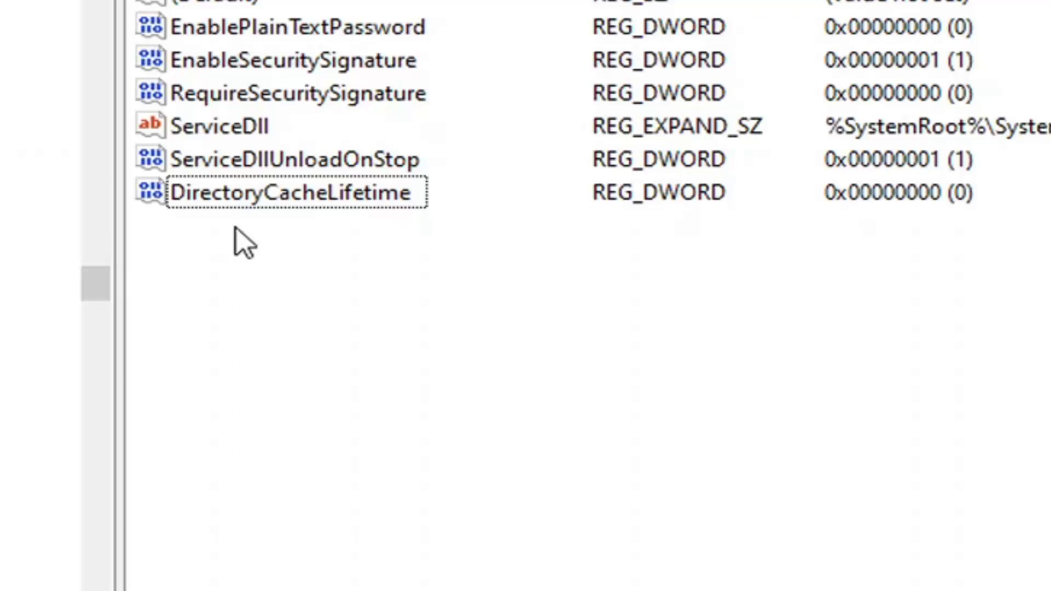
pyautogui.click(307, 192)
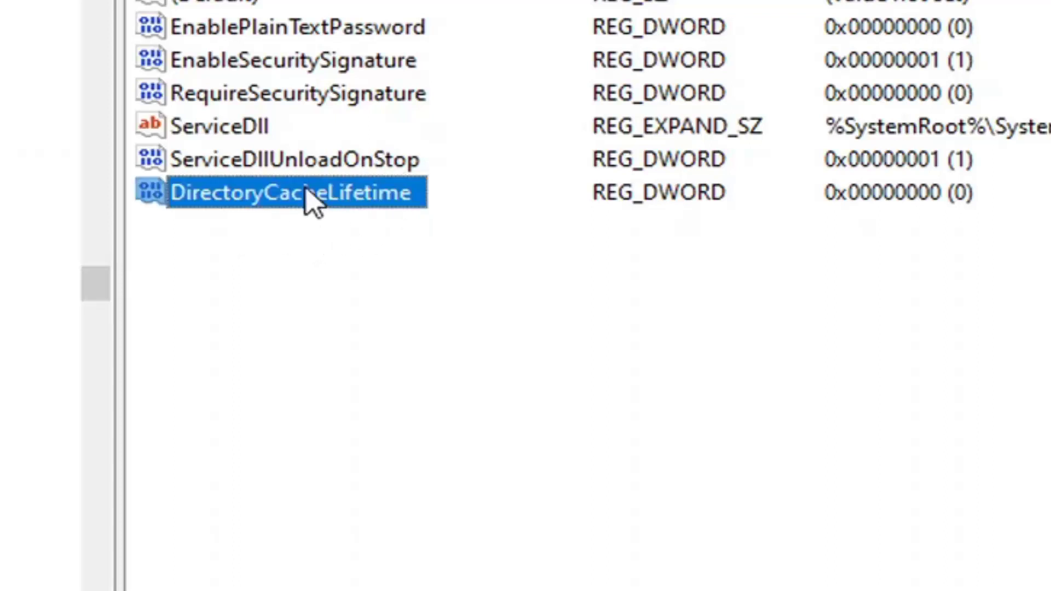
pyautogui.doubleClick(306, 193)
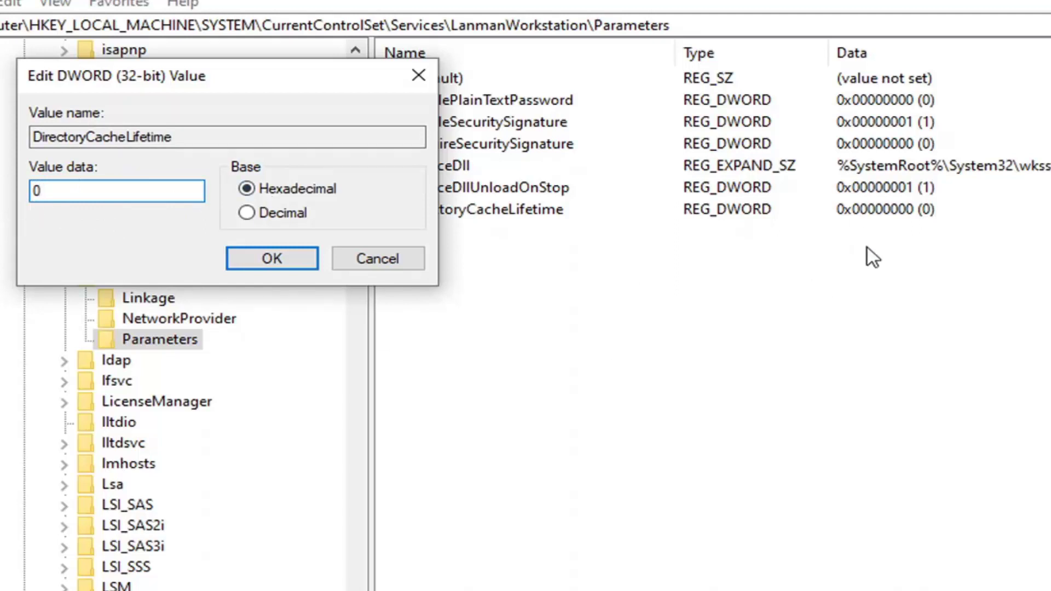
pyautogui.click(257, 262)
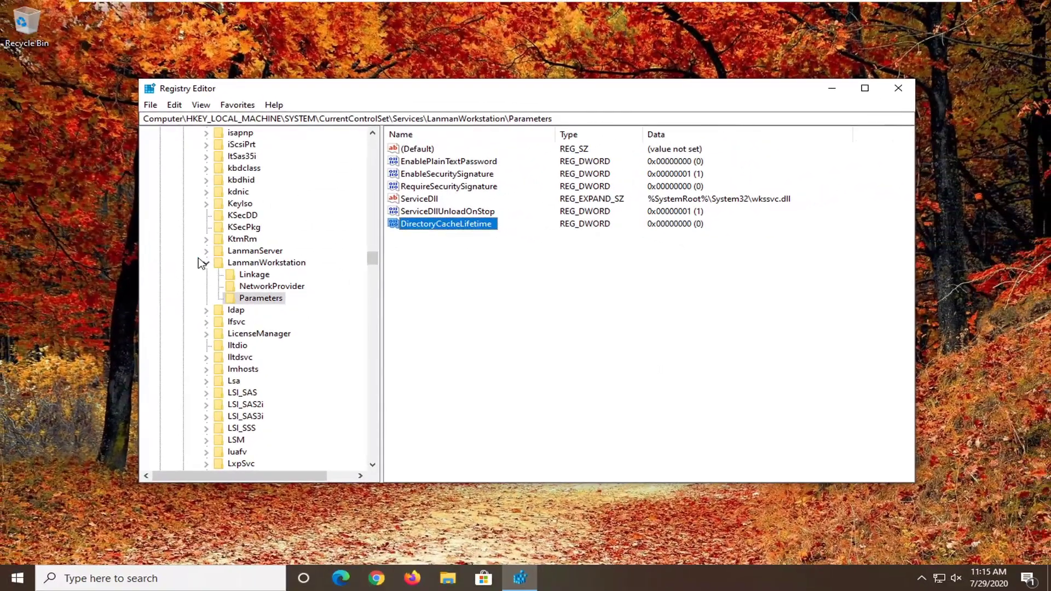
# - Collapse LanmanWorkstation, Services and CurrentControlSet, then select the Computer root
pyautogui.click(204, 262)
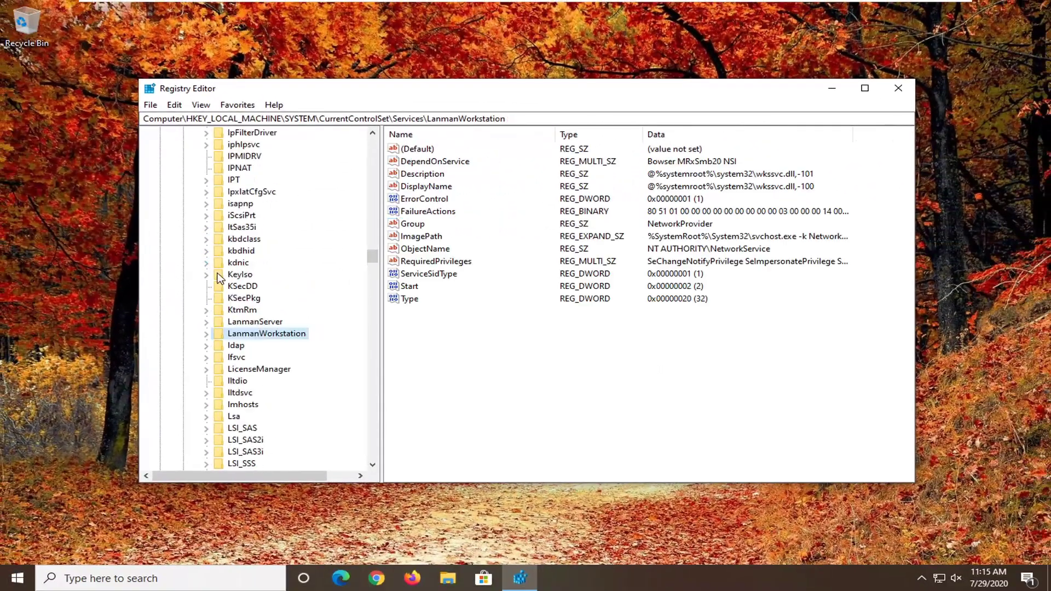
pyautogui.scroll(20, 219, 279)
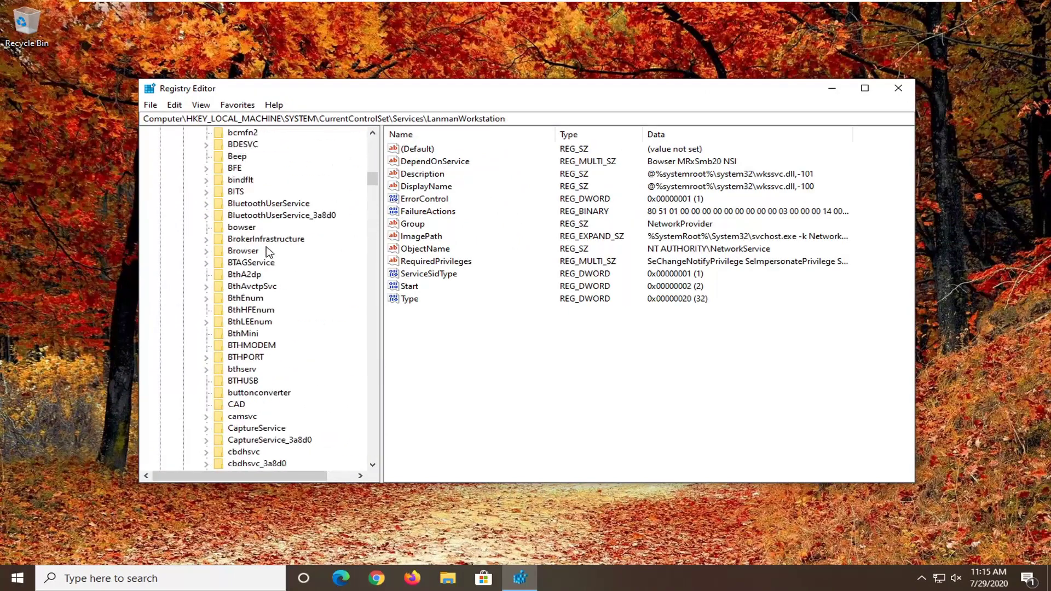
pyautogui.scroll(20, 268, 252)
pyautogui.click(194, 334)
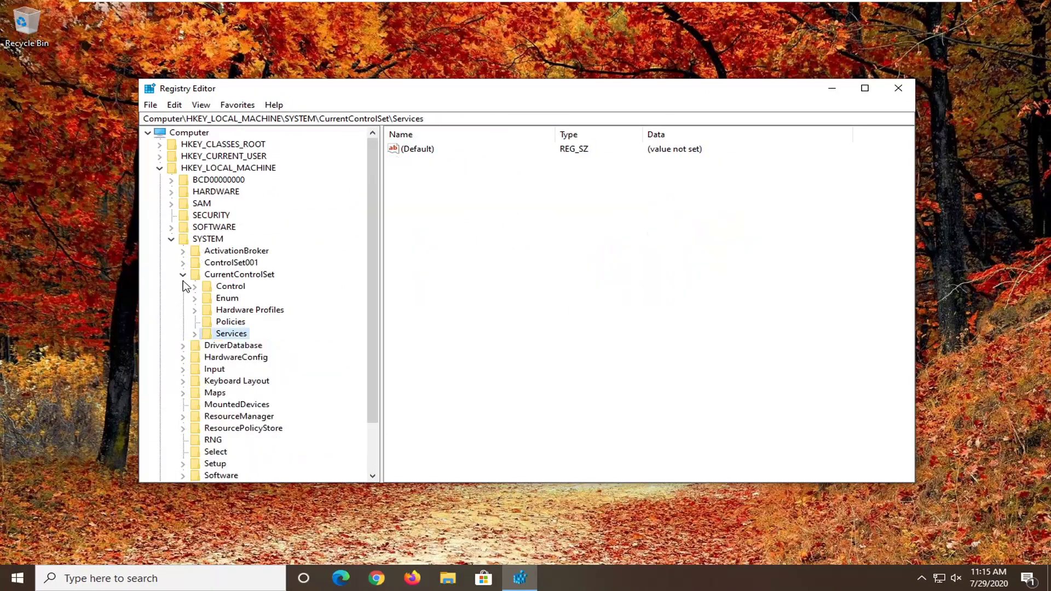
pyautogui.click(183, 275)
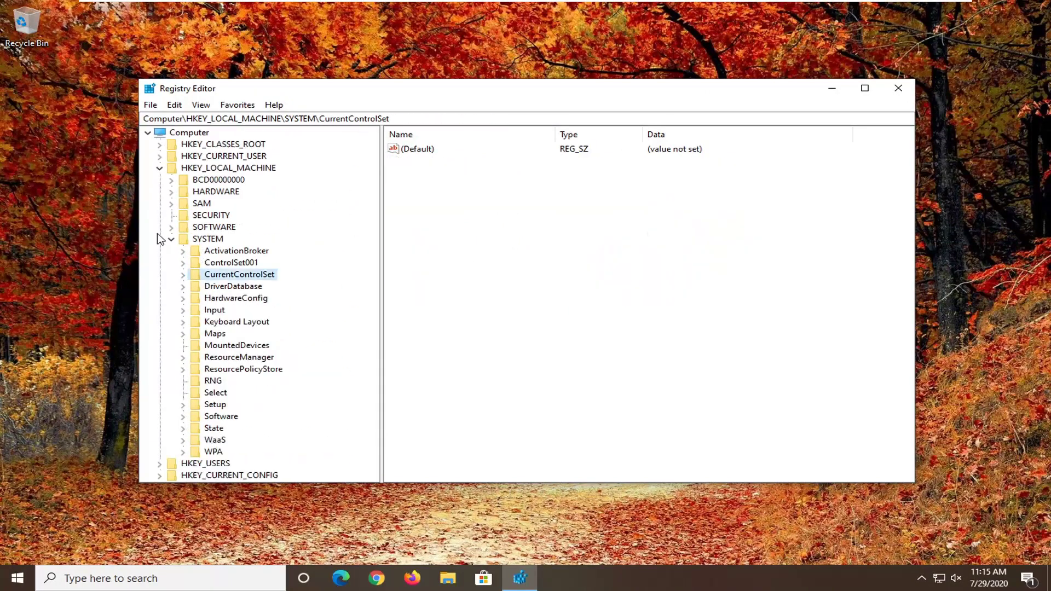
pyautogui.click(183, 133)
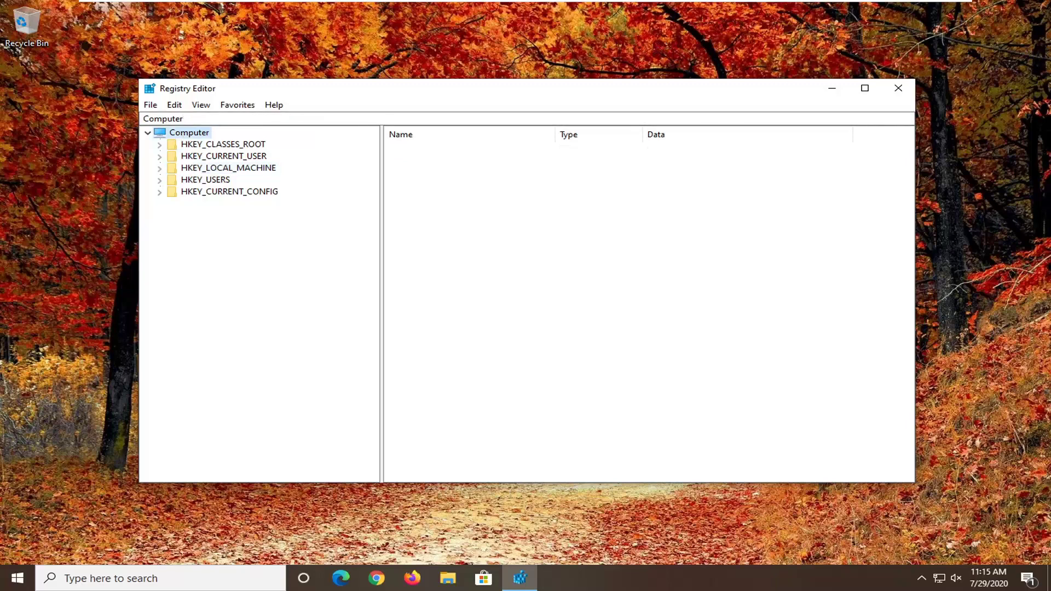